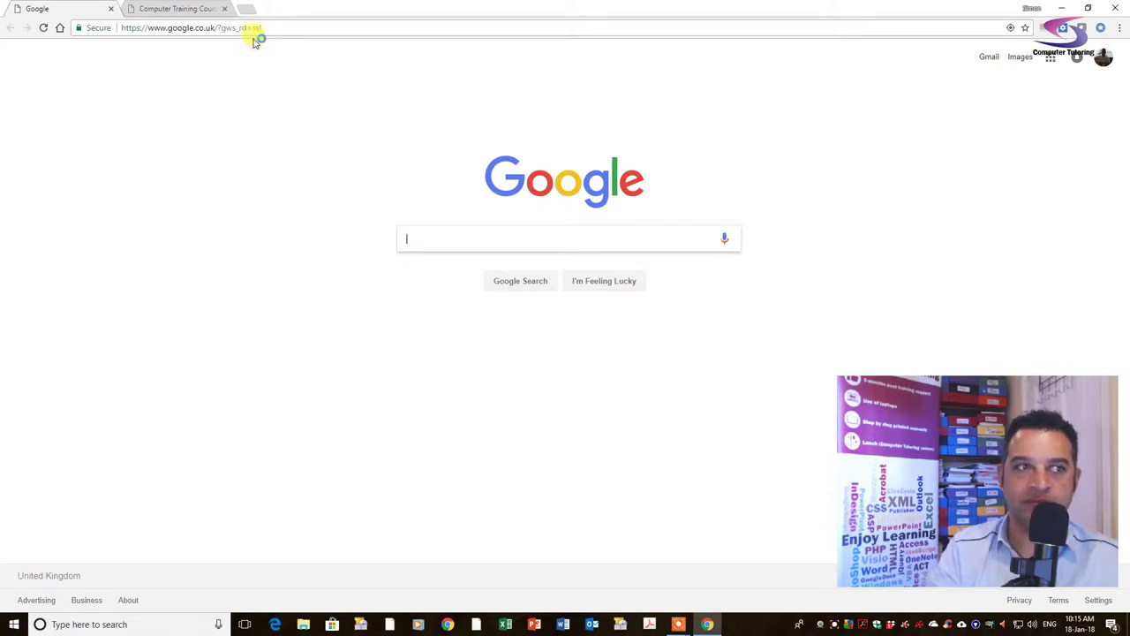
- Magnify the screen, search Google for 'power bi desktop download', and open the 'Power BI Desktop | Microsoft Power BI' result
{"action": "key", "text": "super+plus"}
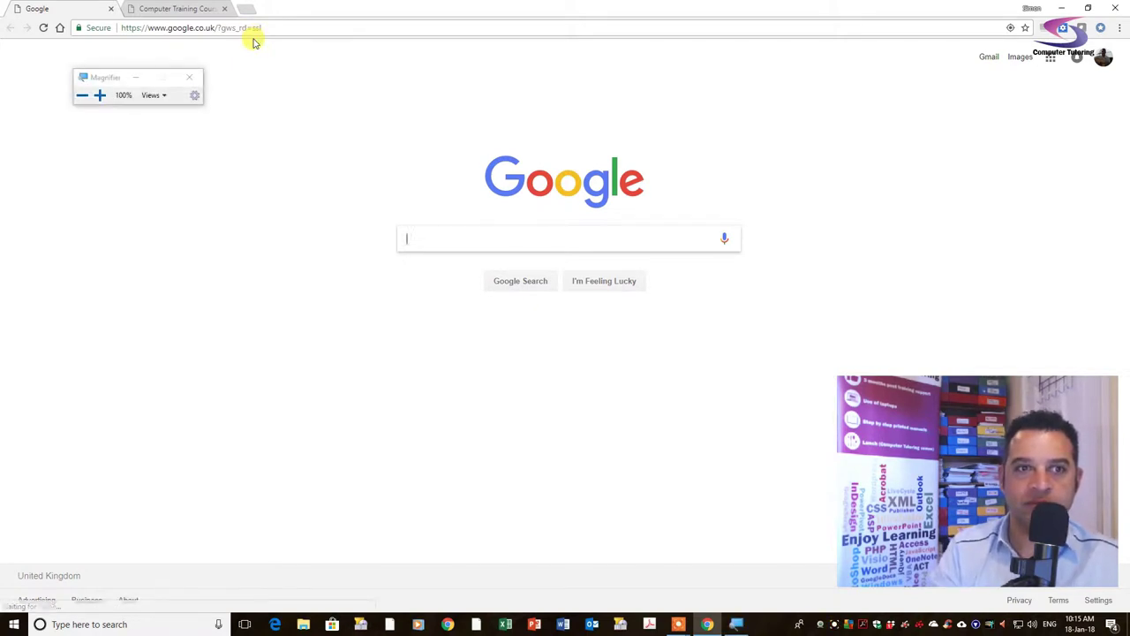
{"action": "key", "text": "super+Escape"}
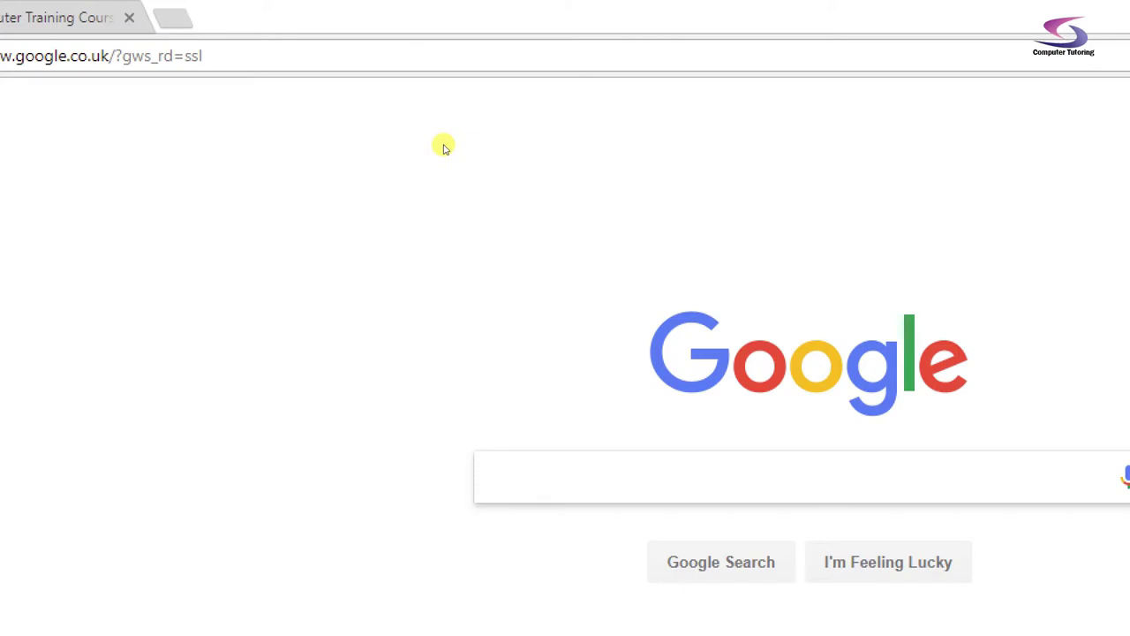
{"action": "type", "text": "power bi"}
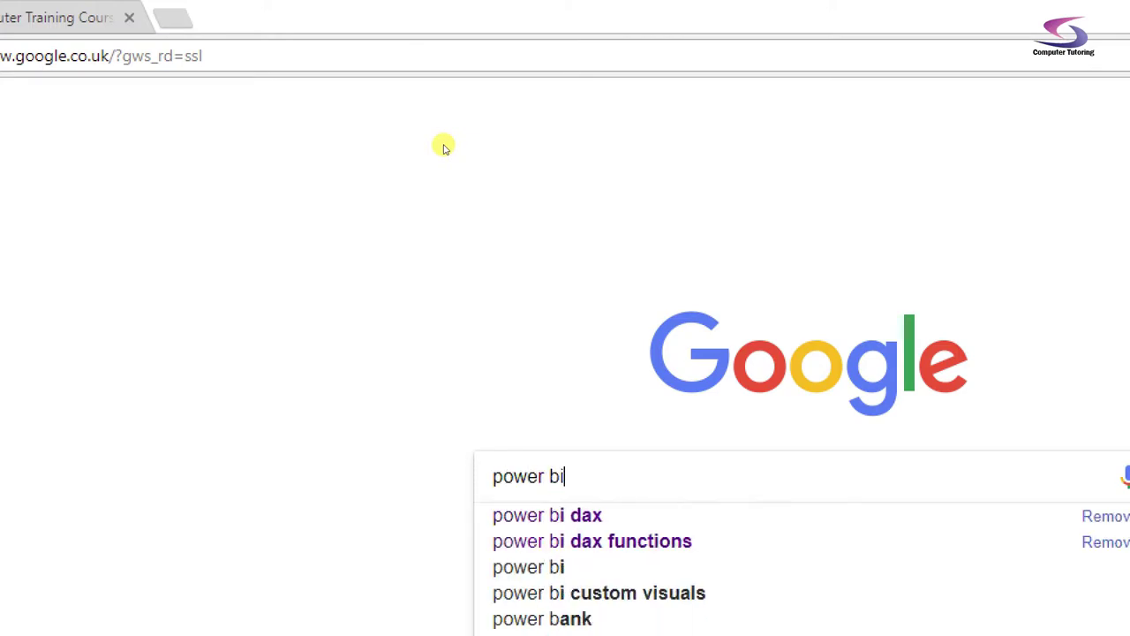
{"action": "type", "text": " desktop downl"}
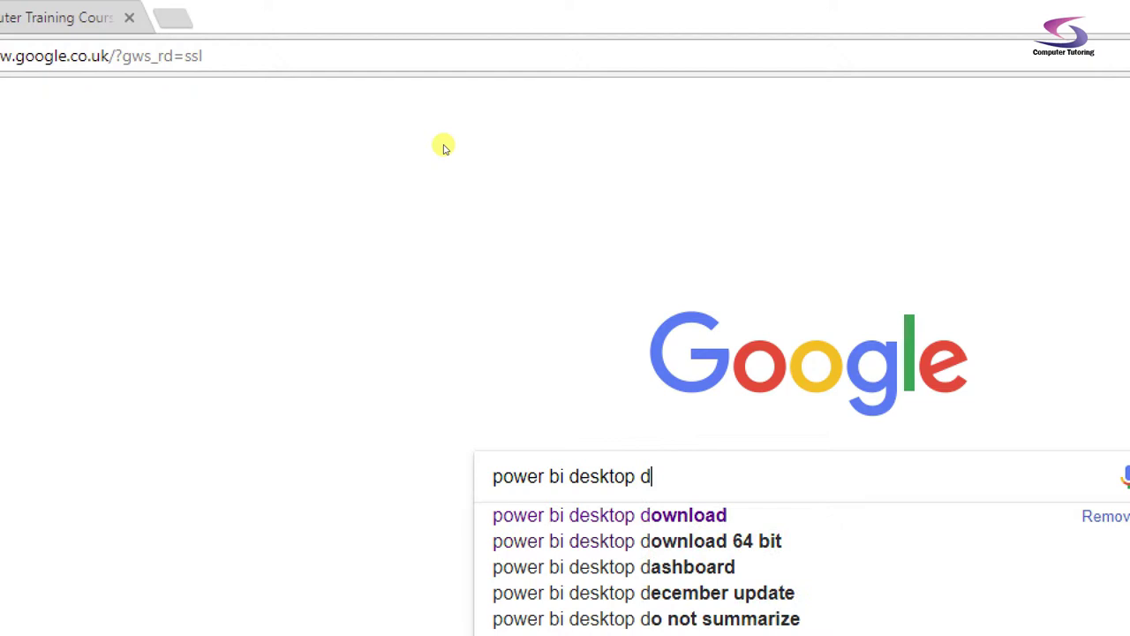
{"action": "type", "text": "oad"}
{"action": "key", "text": "Return"}
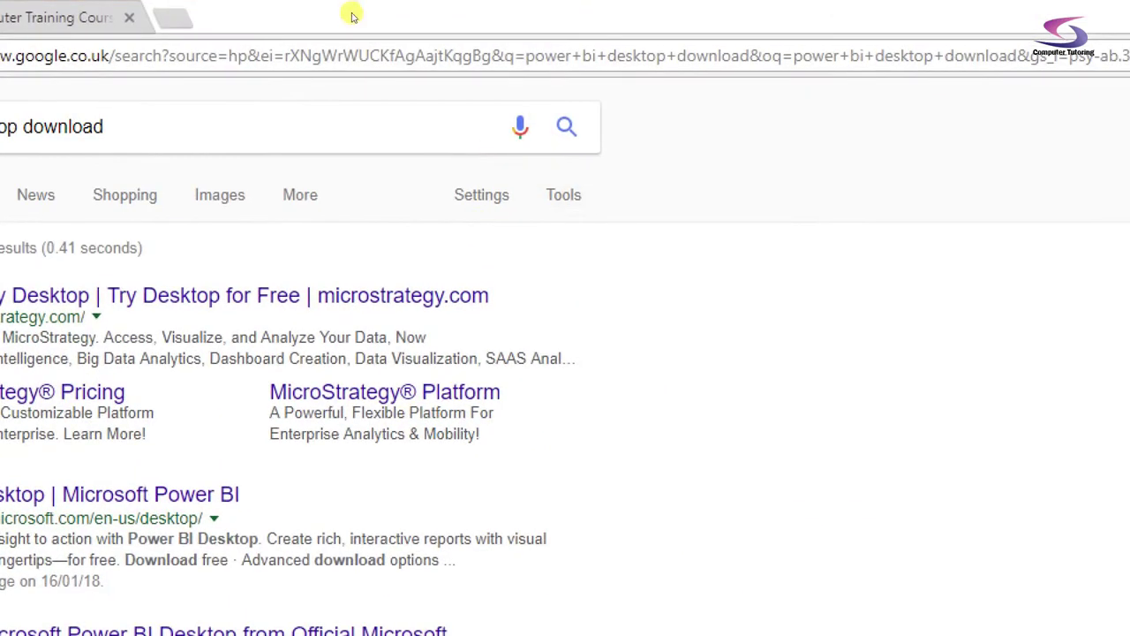
{"action": "scroll", "coordinate": [449, 151], "scroll_direction": "down", "scroll_amount": 2}
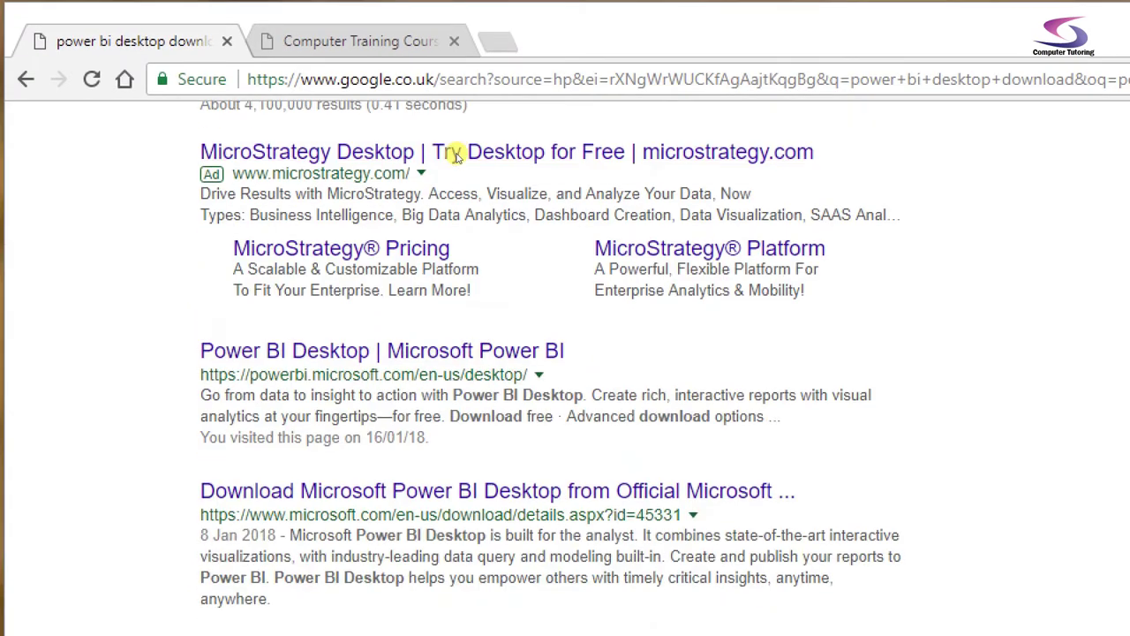
{"action": "scroll", "coordinate": [455, 156], "scroll_direction": "down", "scroll_amount": 2}
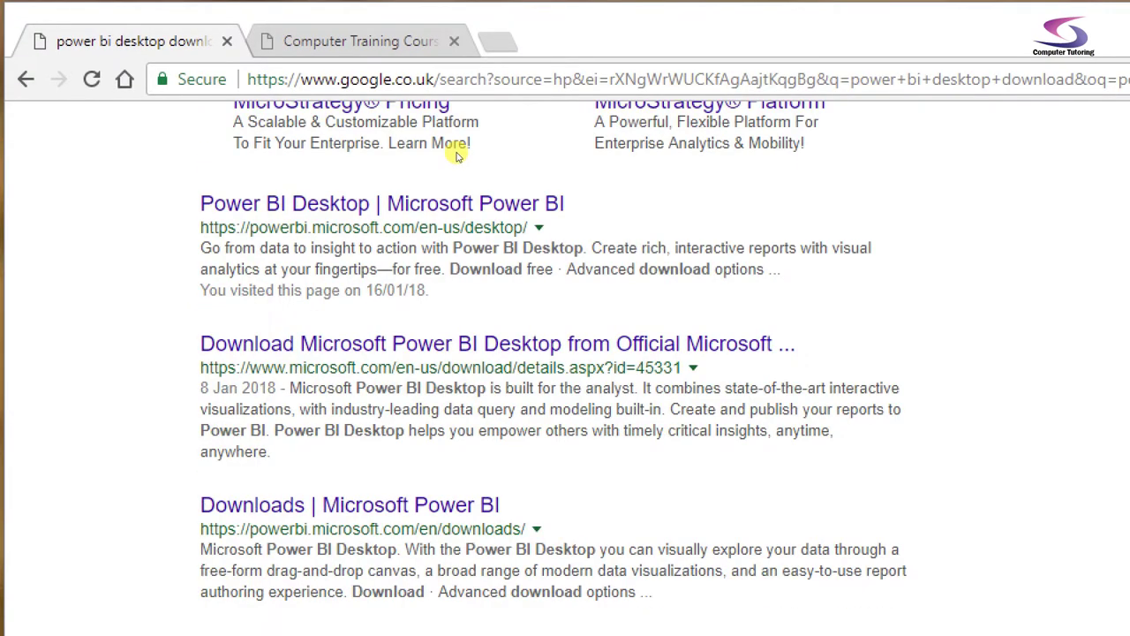
{"action": "left_click", "coordinate": [287, 203]}
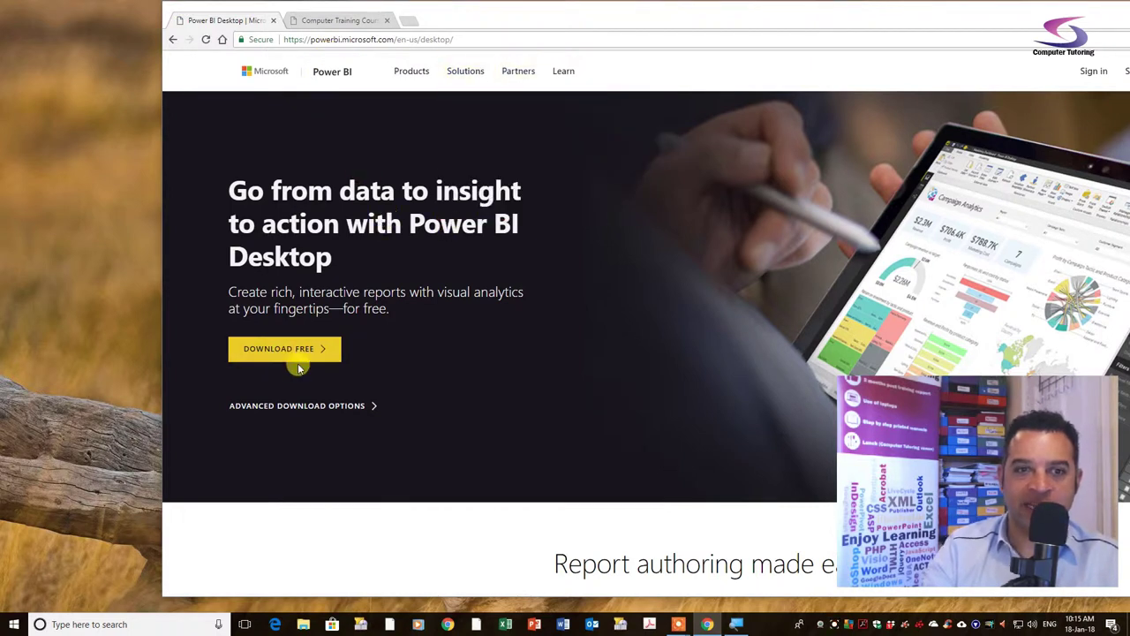
- Cancel the quick download and open the Download Center's Power BI Desktop installer list via Advanced Download Options
{"action": "left_click_drag", "start_coordinate": [605, 21], "coordinate": [542, 6]}
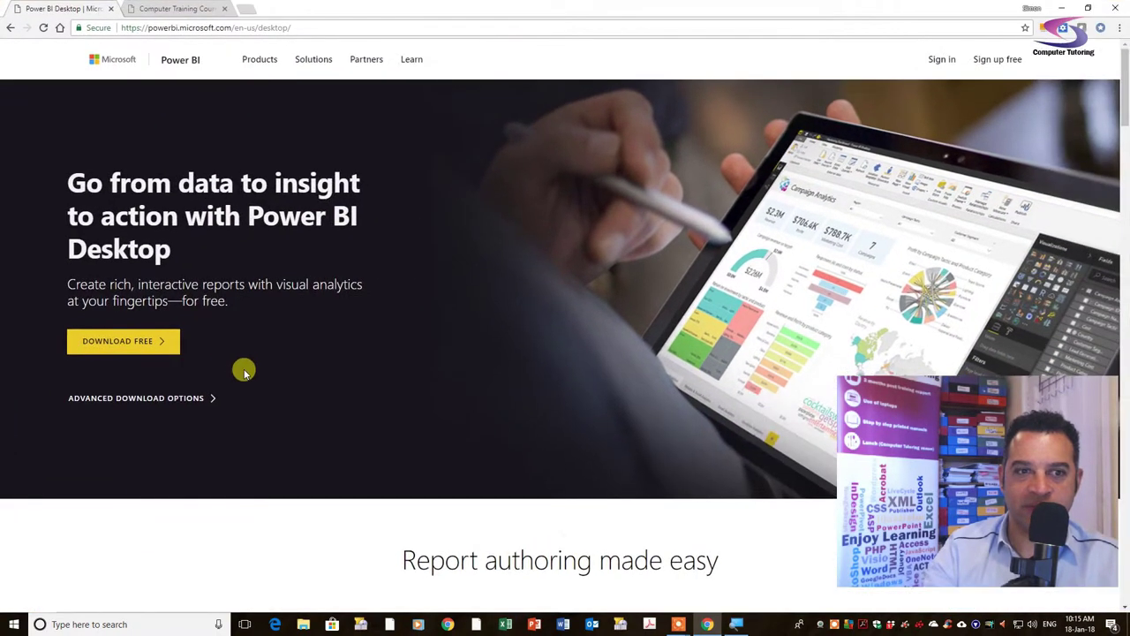
{"action": "left_click", "coordinate": [147, 347]}
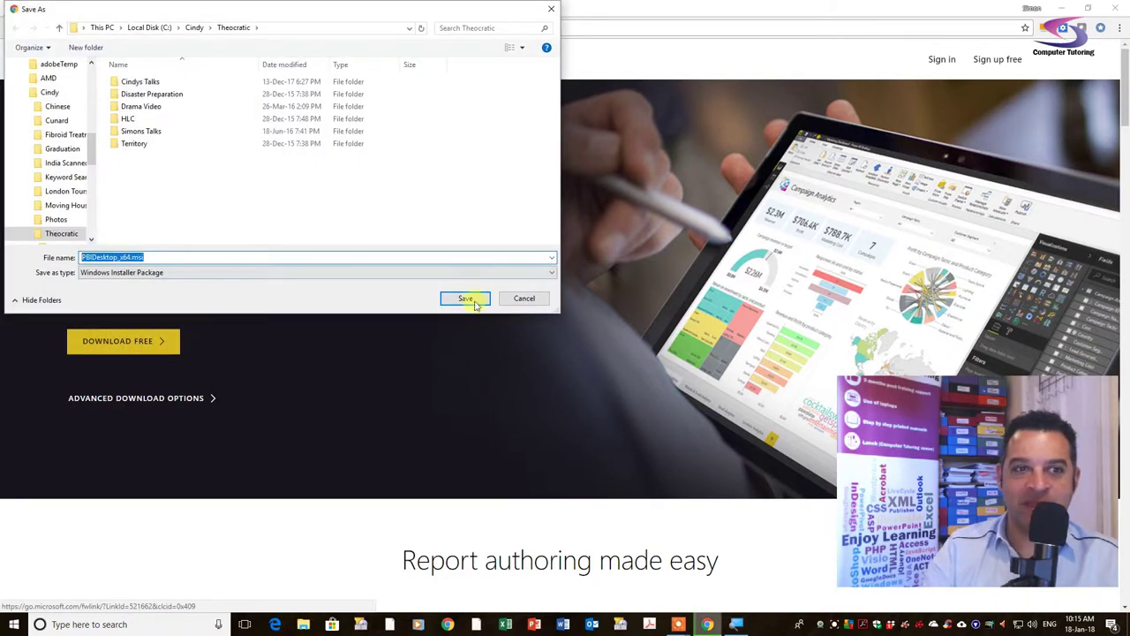
{"action": "left_click", "coordinate": [536, 300]}
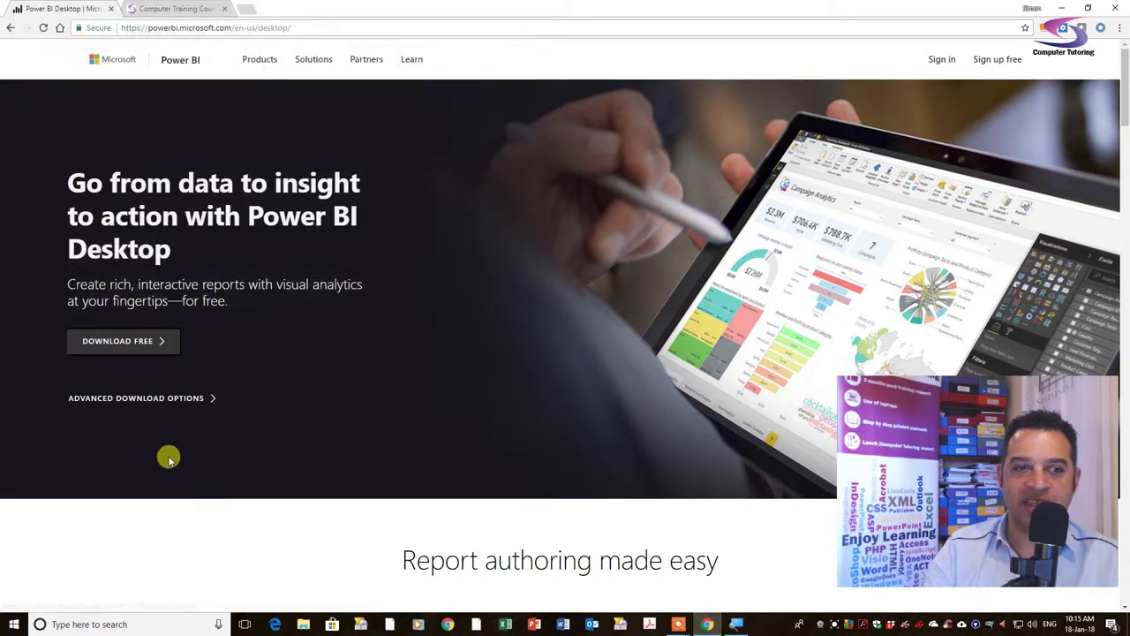
{"action": "left_click", "coordinate": [151, 397]}
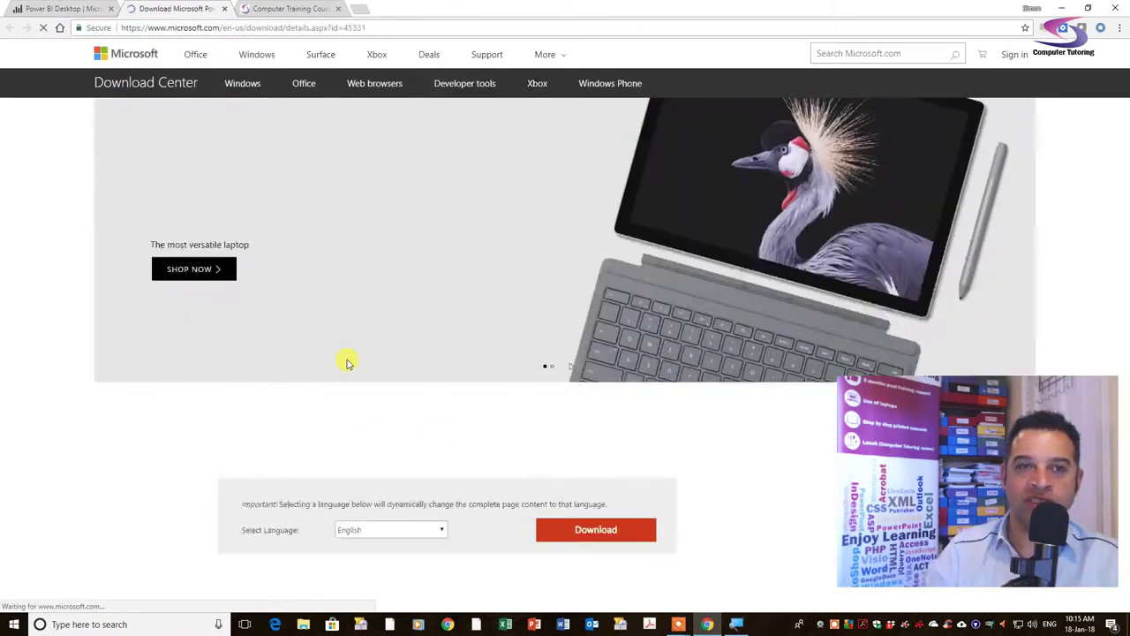
{"action": "scroll", "coordinate": [420, 318], "scroll_direction": "down", "scroll_amount": 4}
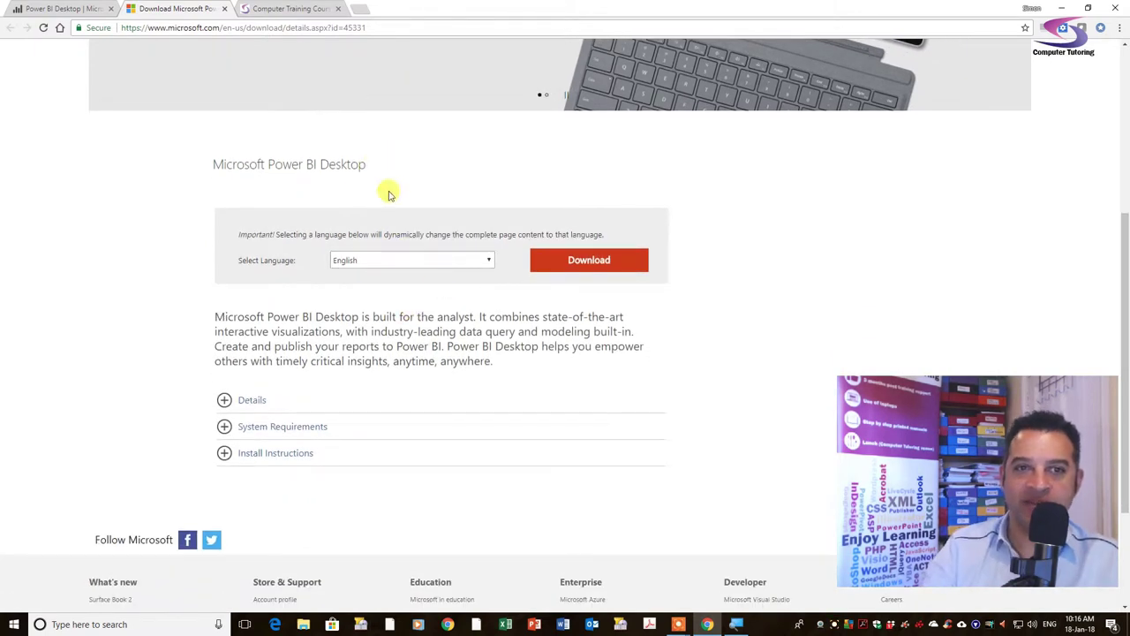
{"action": "left_click", "coordinate": [620, 267]}
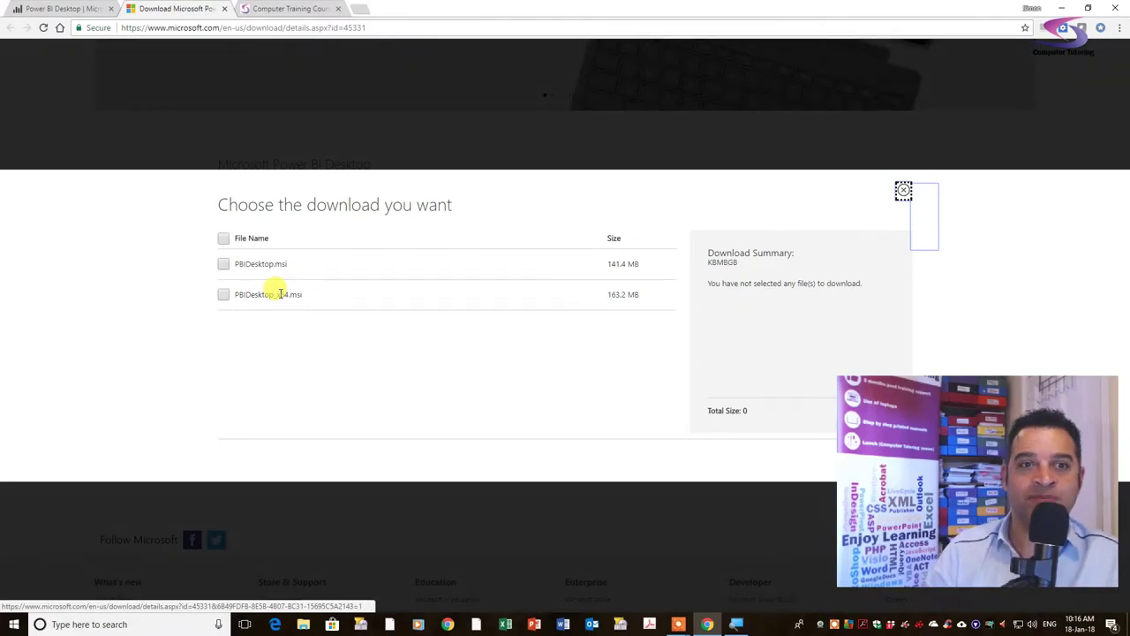
- Tick PBIDesktop_x64.msi (163.2 MB) instead of the 32-bit PBIDesktop.msi
{"action": "left_click", "coordinate": [224, 295]}
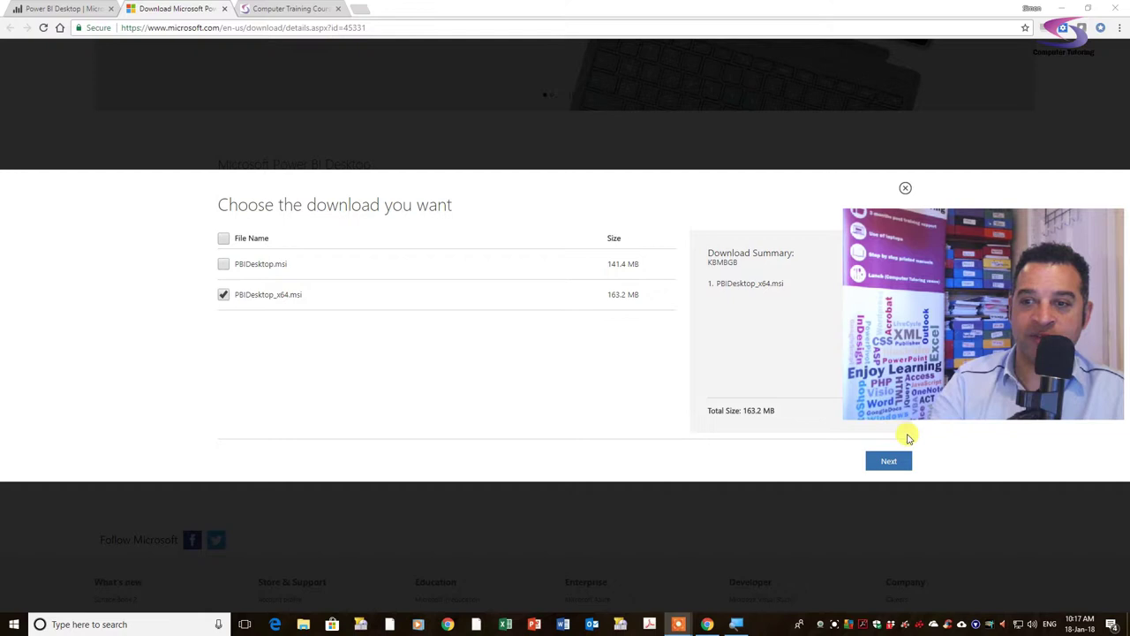
- Start the PBIDesktop_x64.msi download and browse to the Computer Tutoring folder on Local Disk (C:)
{"action": "left_click", "coordinate": [888, 461]}
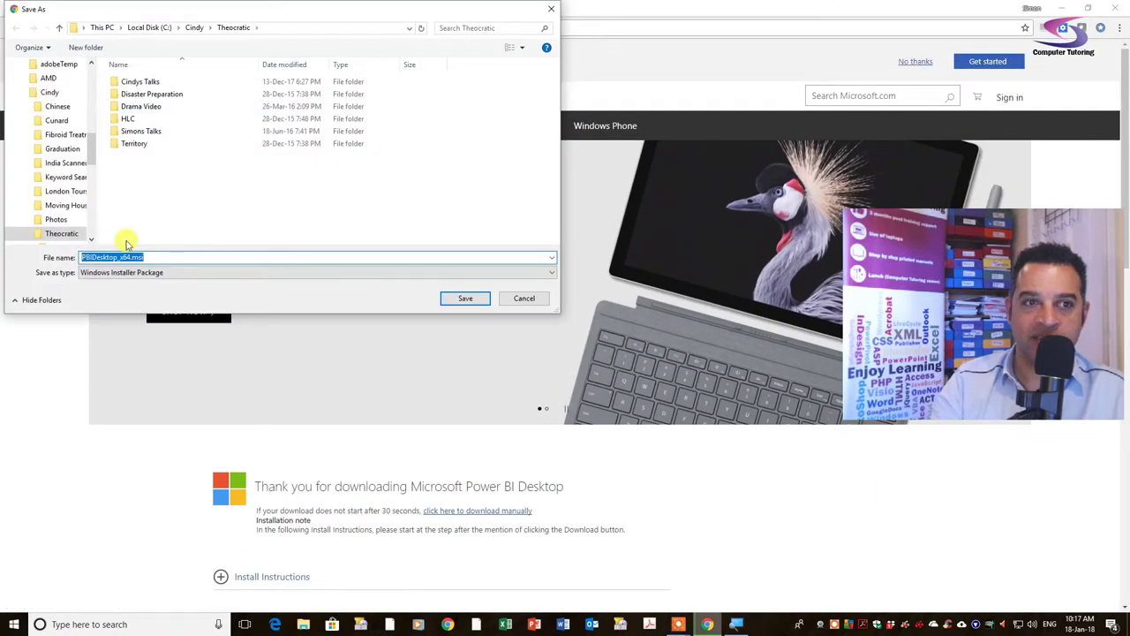
{"action": "left_click", "coordinate": [149, 28]}
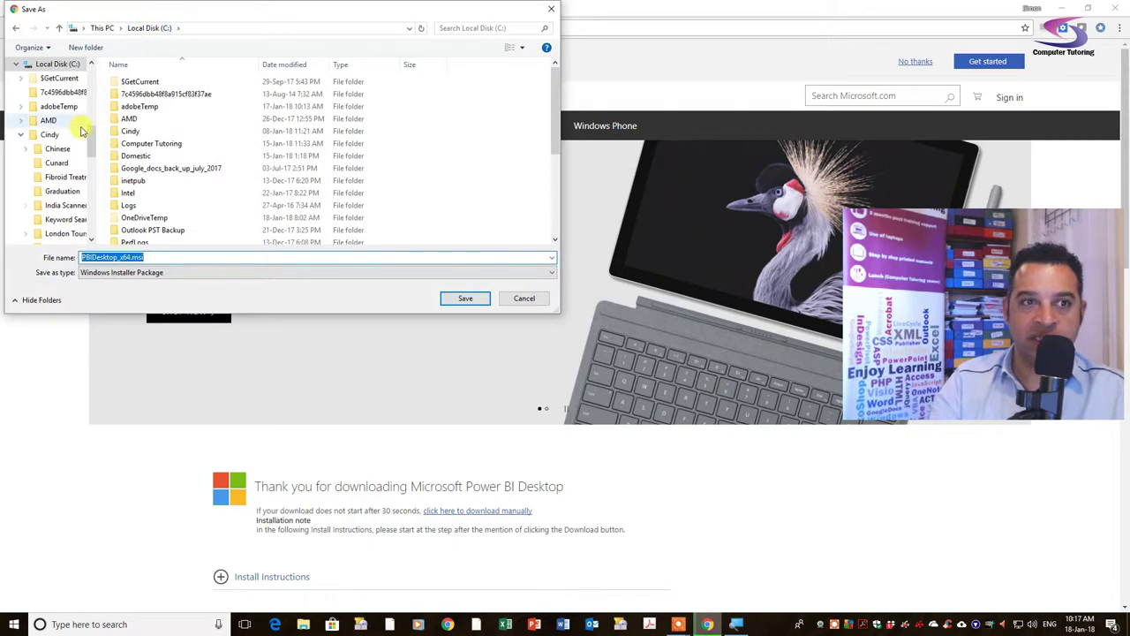
{"action": "left_click", "coordinate": [22, 134]}
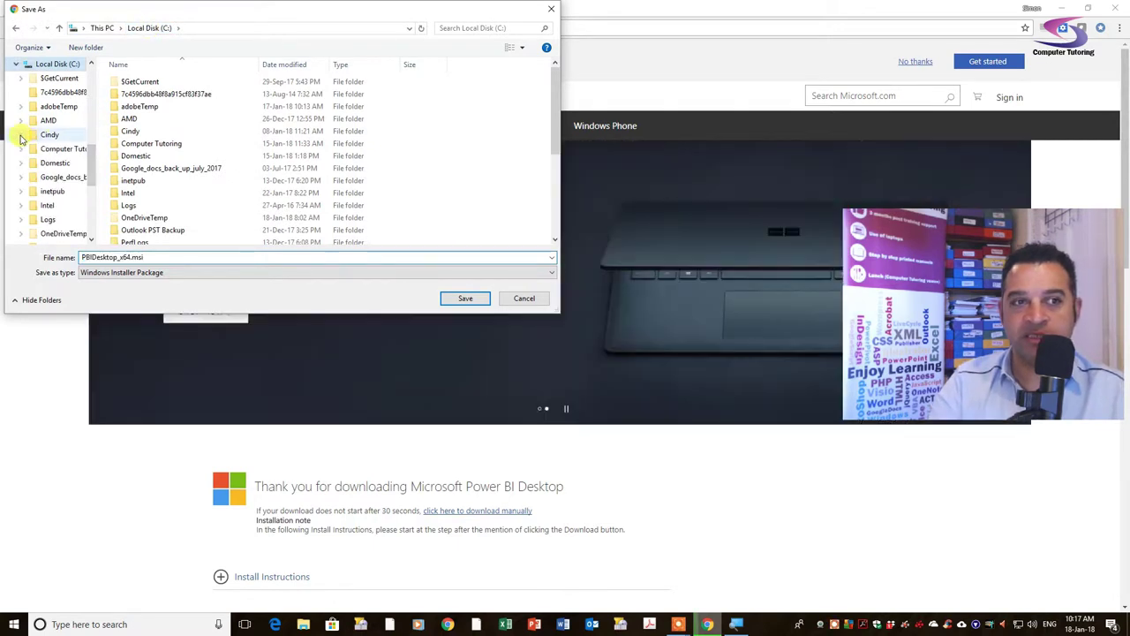
{"action": "left_click", "coordinate": [76, 150]}
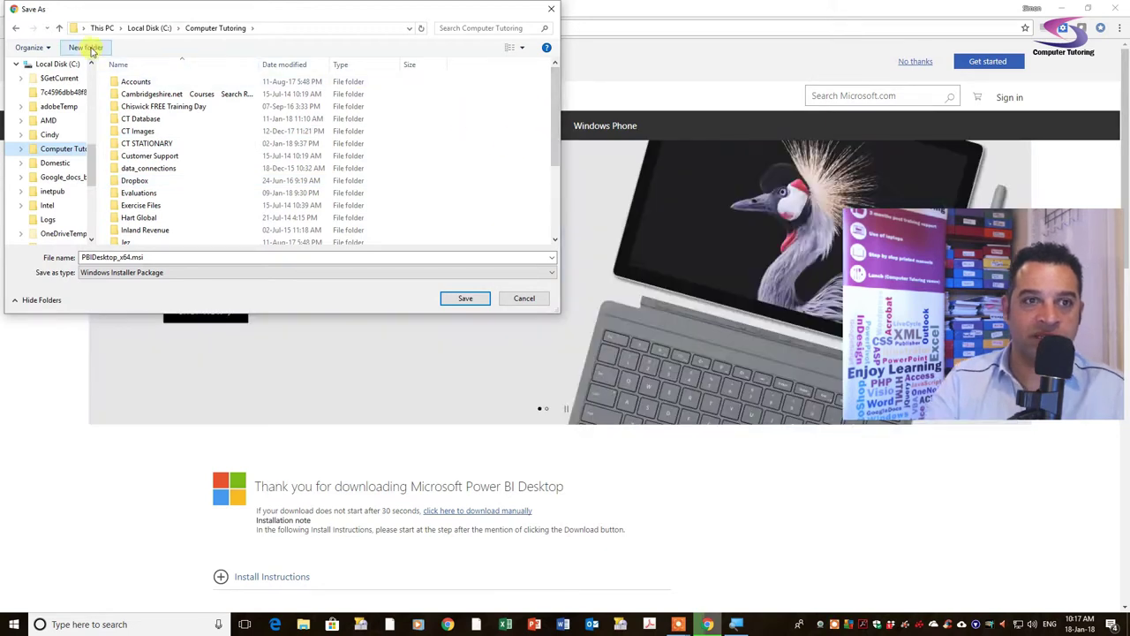
- Create a 'Power BI' folder inside Computer Tutoring and save the installer into it
{"action": "left_click", "coordinate": [89, 48]}
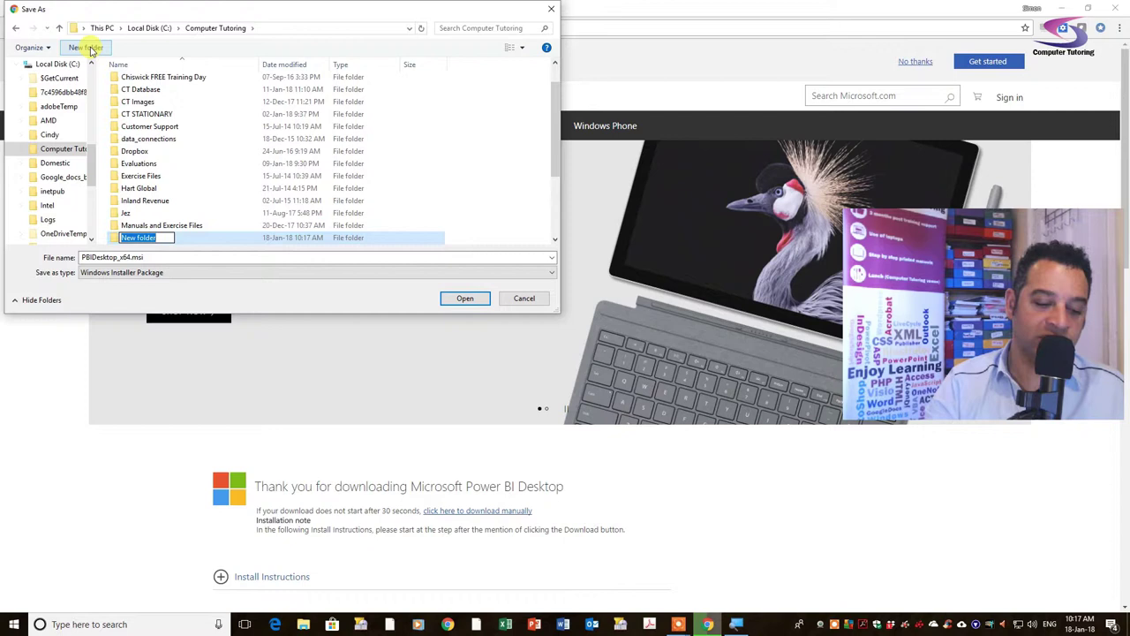
{"action": "type", "text": "Power BI"}
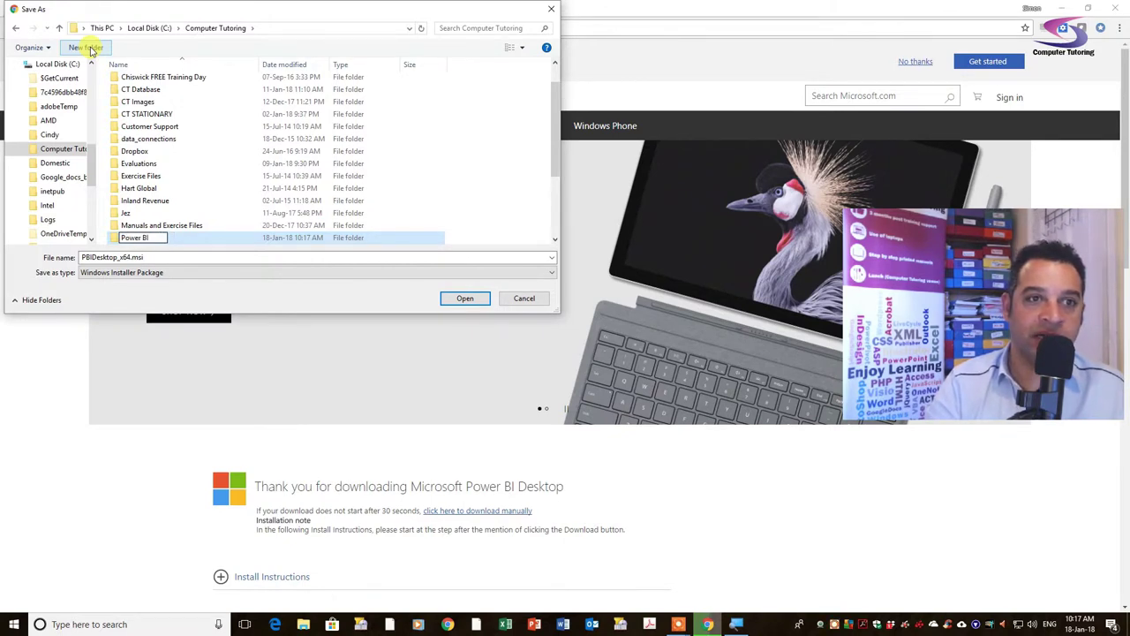
{"action": "key", "text": "Return"}
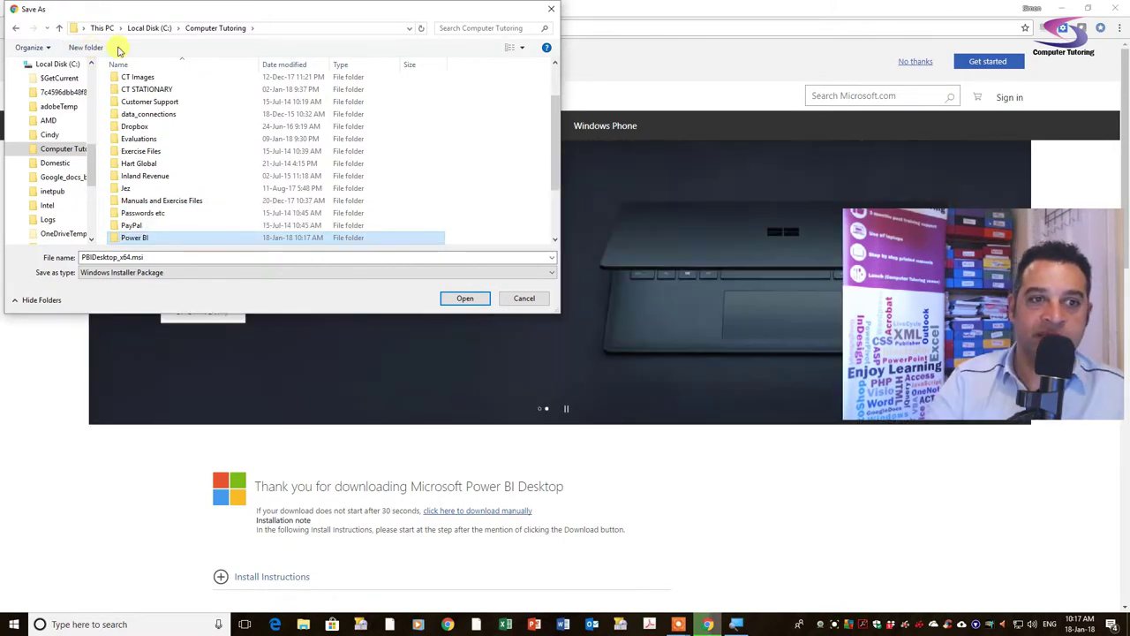
{"action": "double_click", "coordinate": [128, 240]}
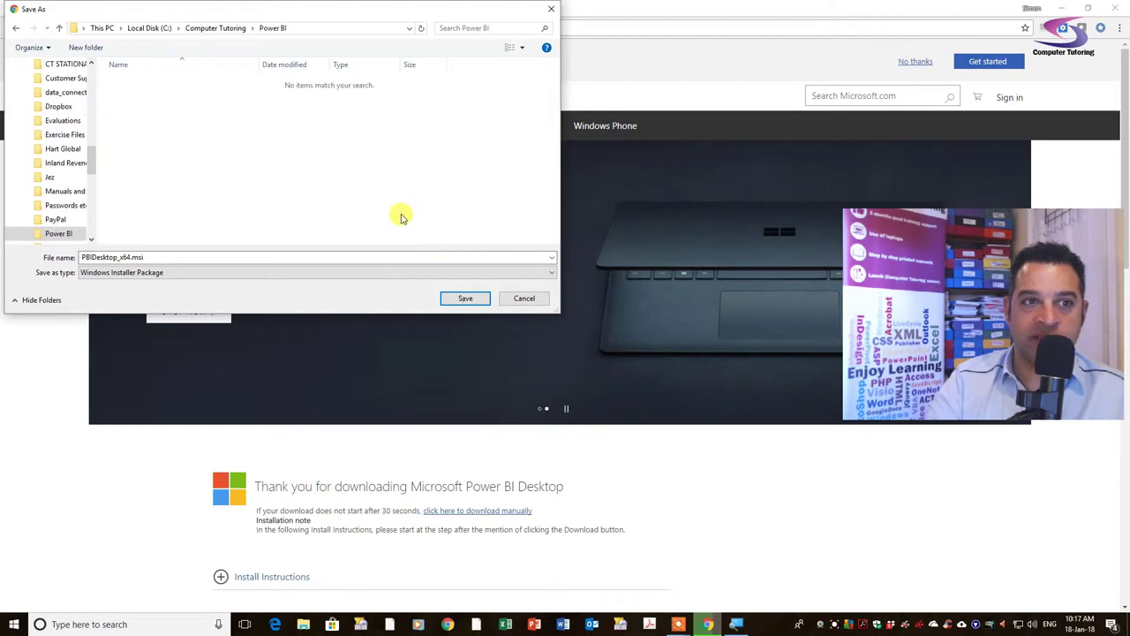
{"action": "left_click", "coordinate": [468, 299]}
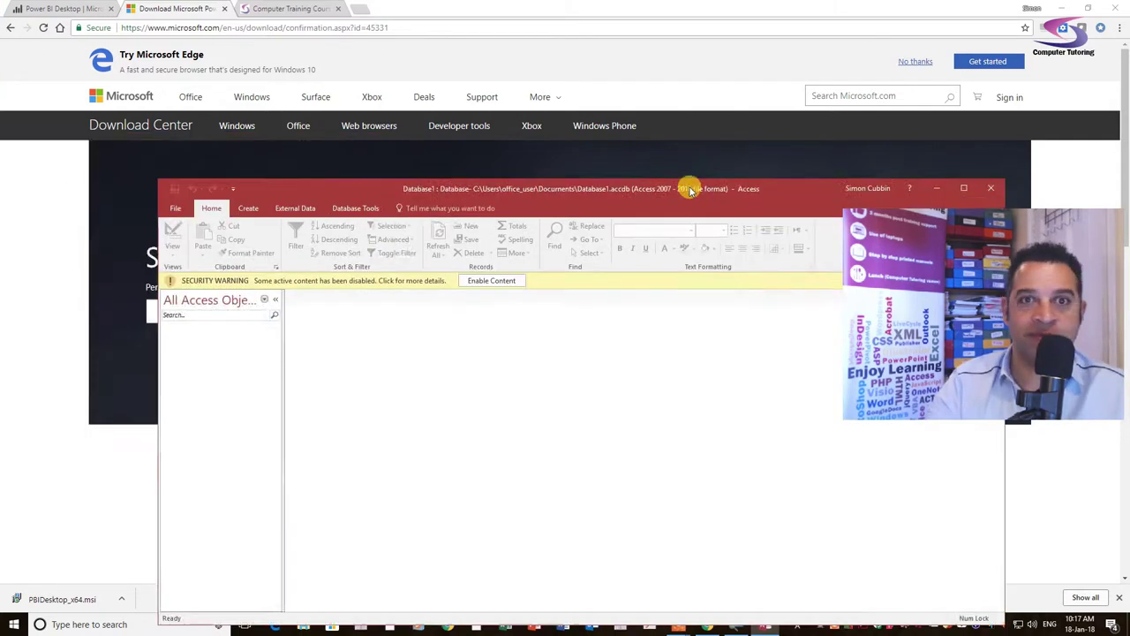
- Confirm in Access 2016's About details that it is the 64-bit edition, then close Access
{"action": "left_click_drag", "start_coordinate": [686, 187], "coordinate": [681, 8]}
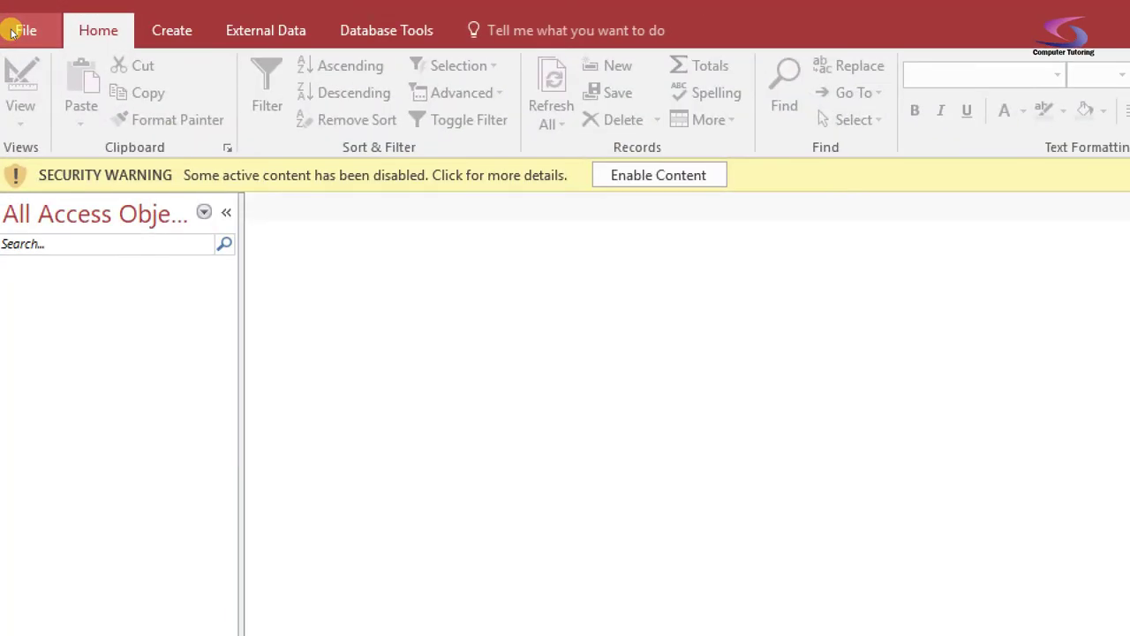
{"action": "left_click", "coordinate": [12, 32]}
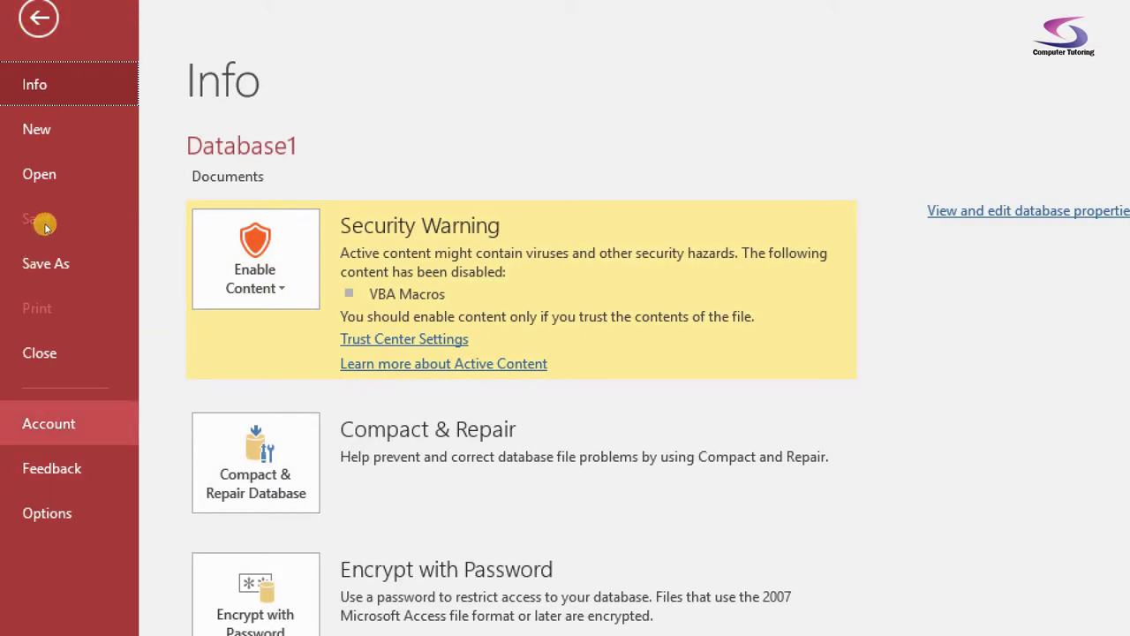
{"action": "left_click", "coordinate": [49, 423]}
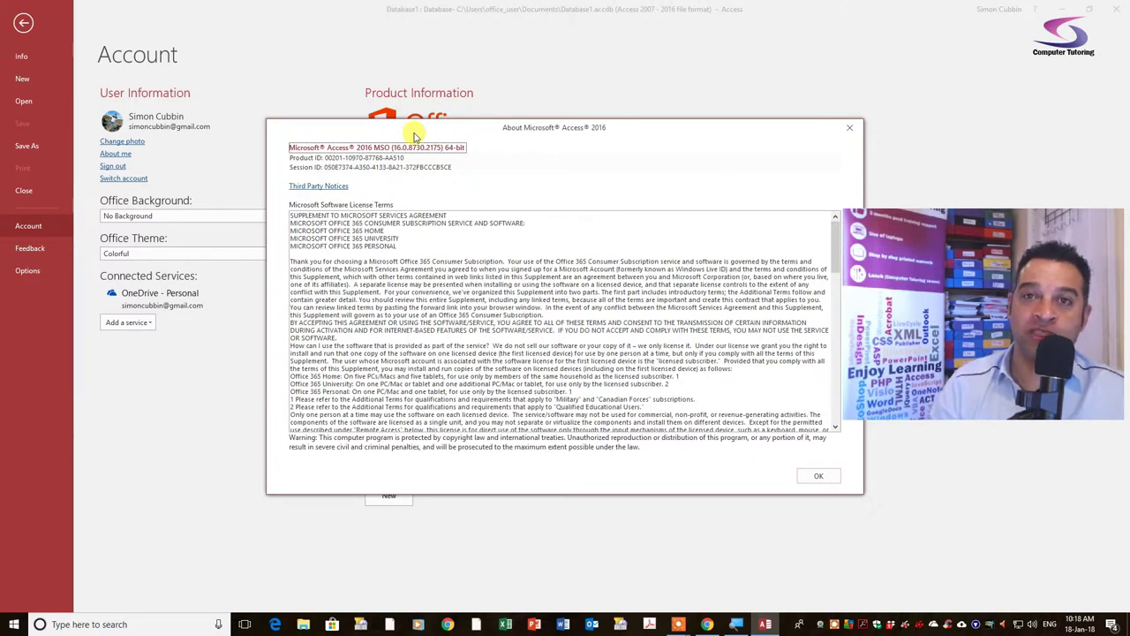
{"action": "left_click", "coordinate": [850, 131]}
{"action": "left_click", "coordinate": [1112, 8]}
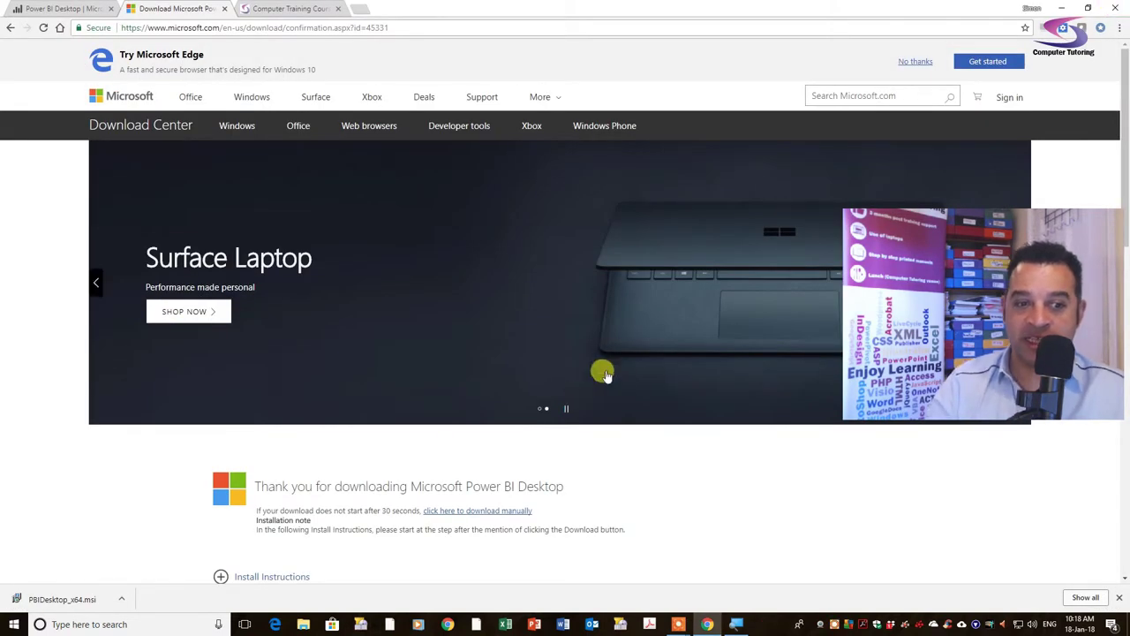
- Run the downloaded PBIDesktop_x64.msi installer and close Chrome
{"action": "left_click", "coordinate": [88, 601]}
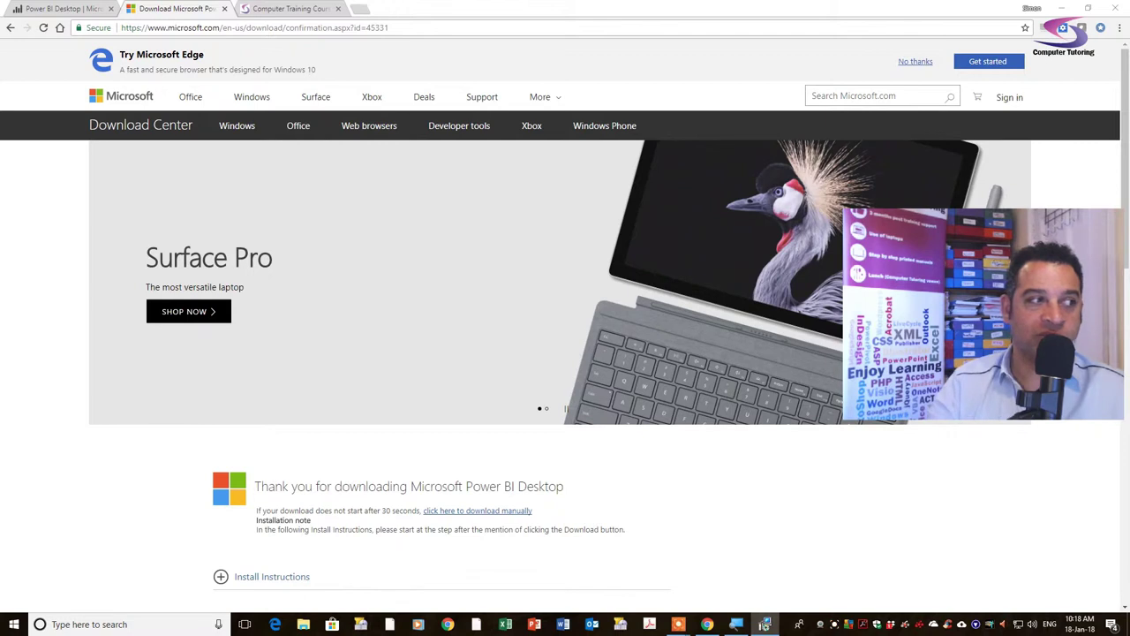
{"action": "left_click", "coordinate": [764, 624]}
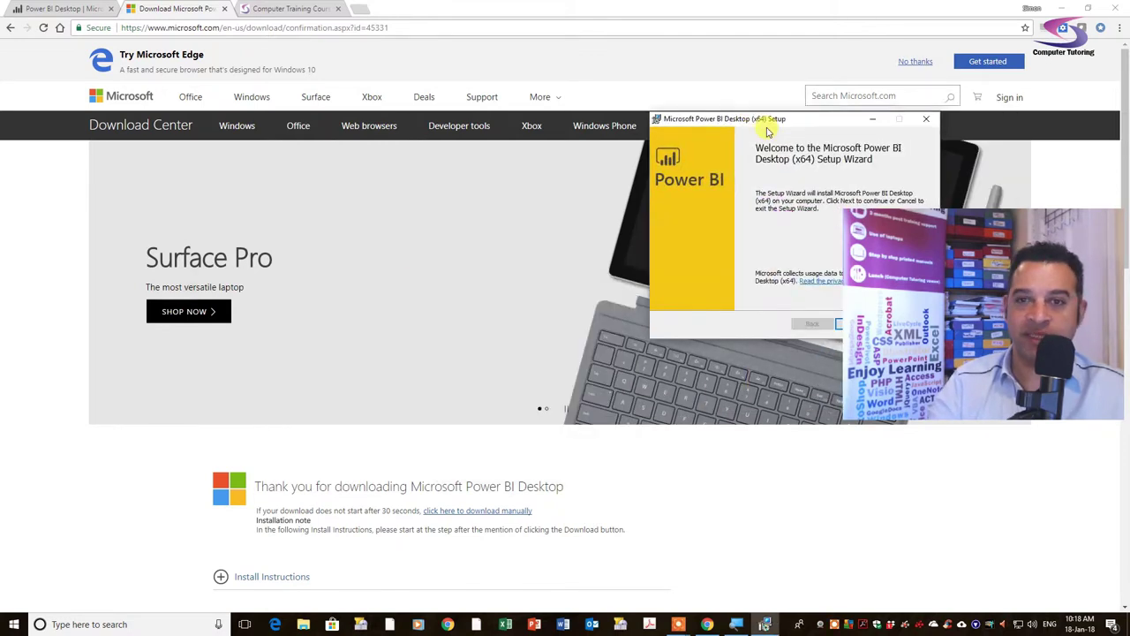
{"action": "left_click", "coordinate": [1115, 7]}
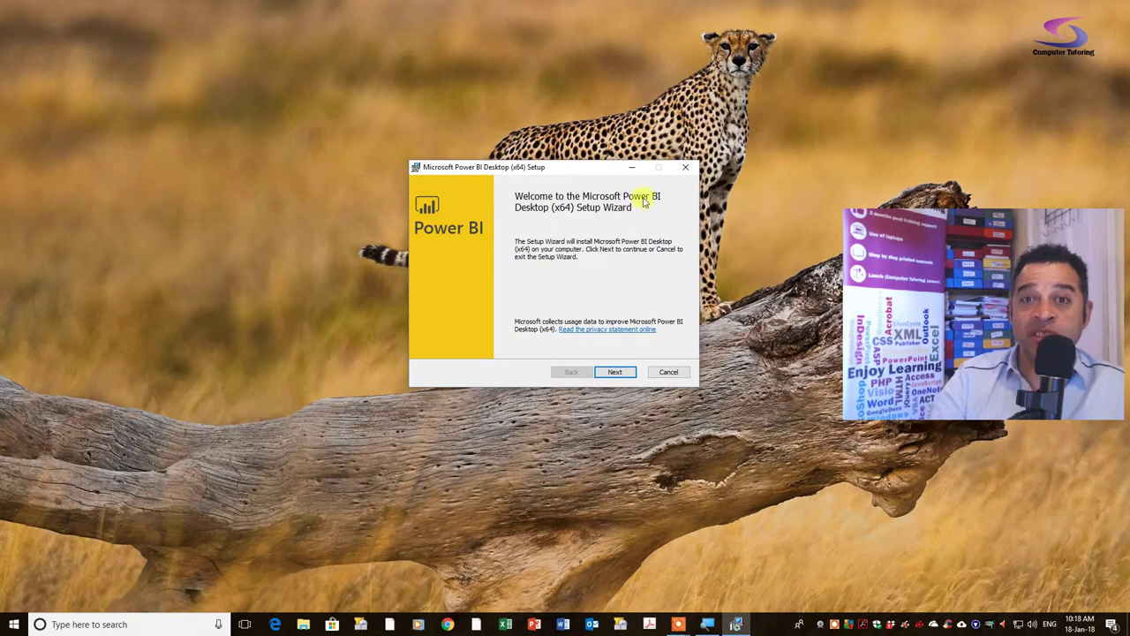
- Accept the licence and install into the default C:\Program Files\Microsoft Power BI Desktop\ folder
{"action": "left_click", "coordinate": [616, 371]}
{"action": "left_click", "coordinate": [428, 344]}
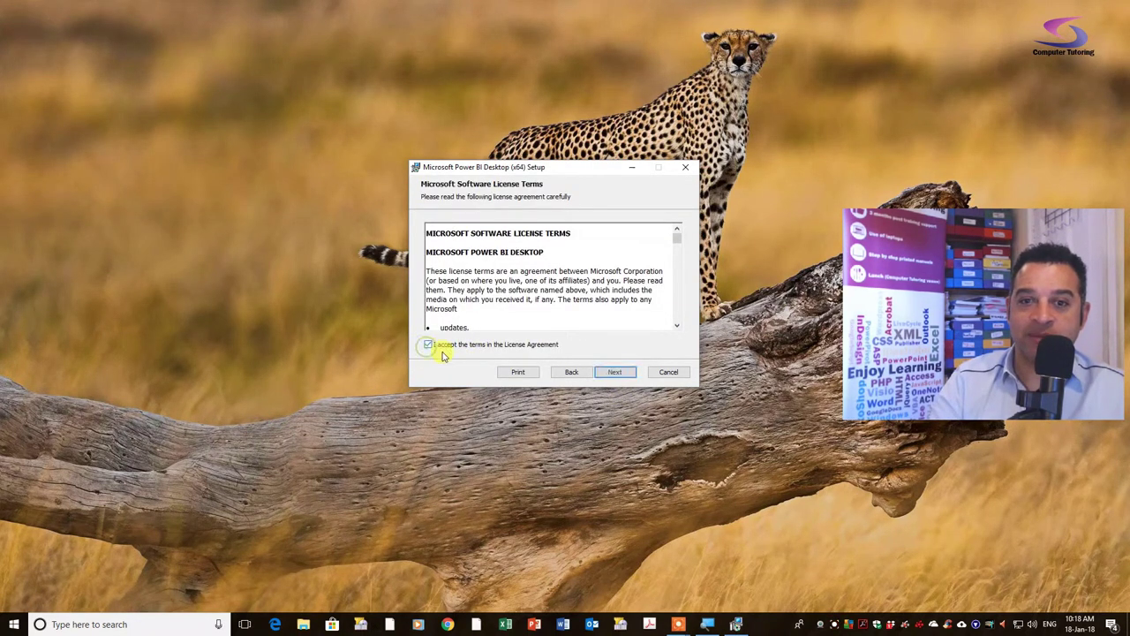
{"action": "left_click", "coordinate": [615, 371]}
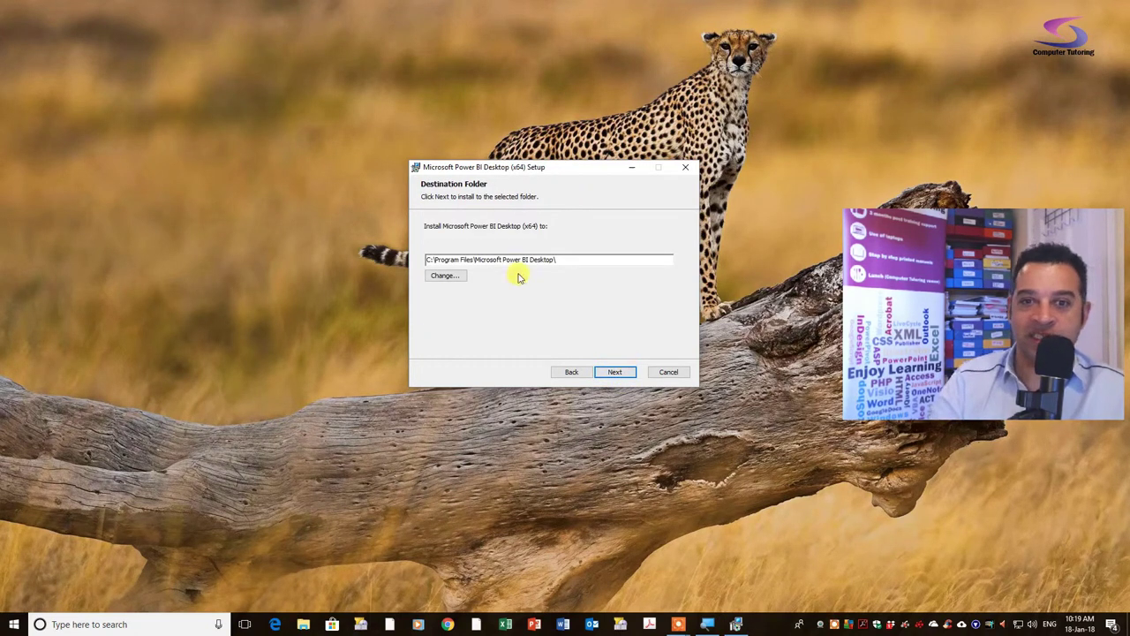
{"action": "left_click", "coordinate": [618, 371]}
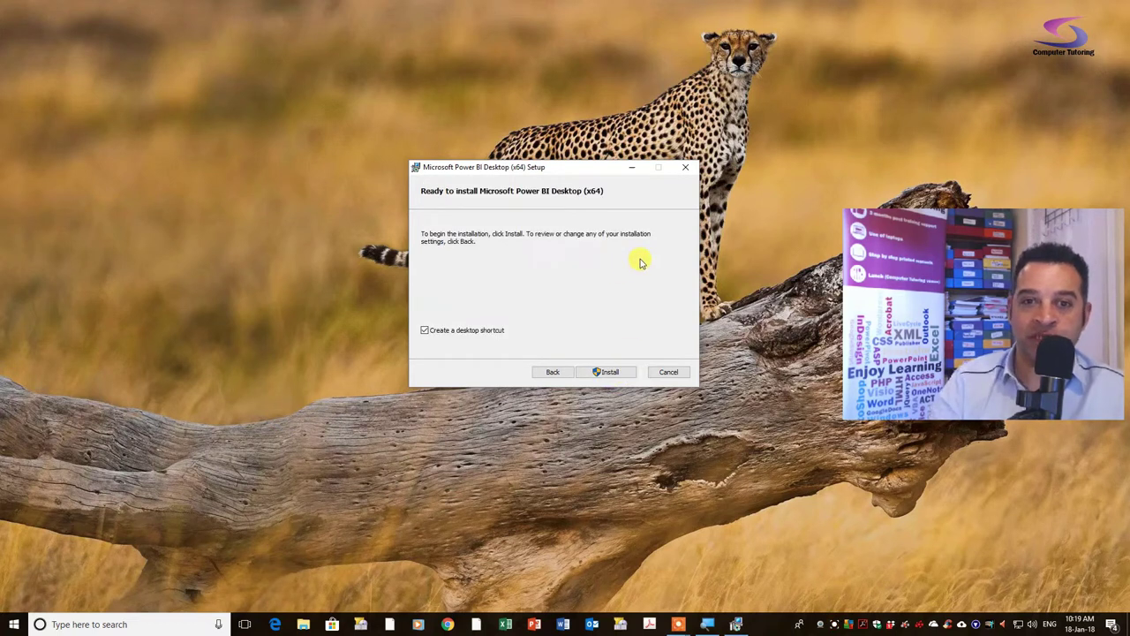
{"action": "left_click", "coordinate": [618, 372]}
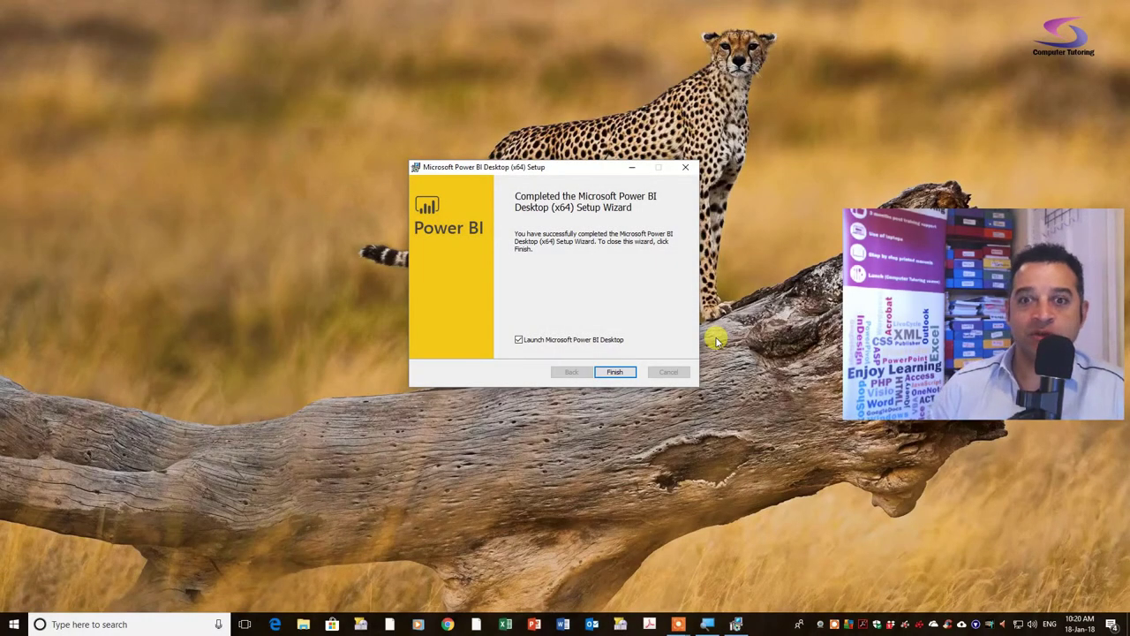
- Finish setup with 'Launch Microsoft Power BI Desktop' checked and wait for the Welcome sign-up form
{"action": "left_click", "coordinate": [623, 372]}
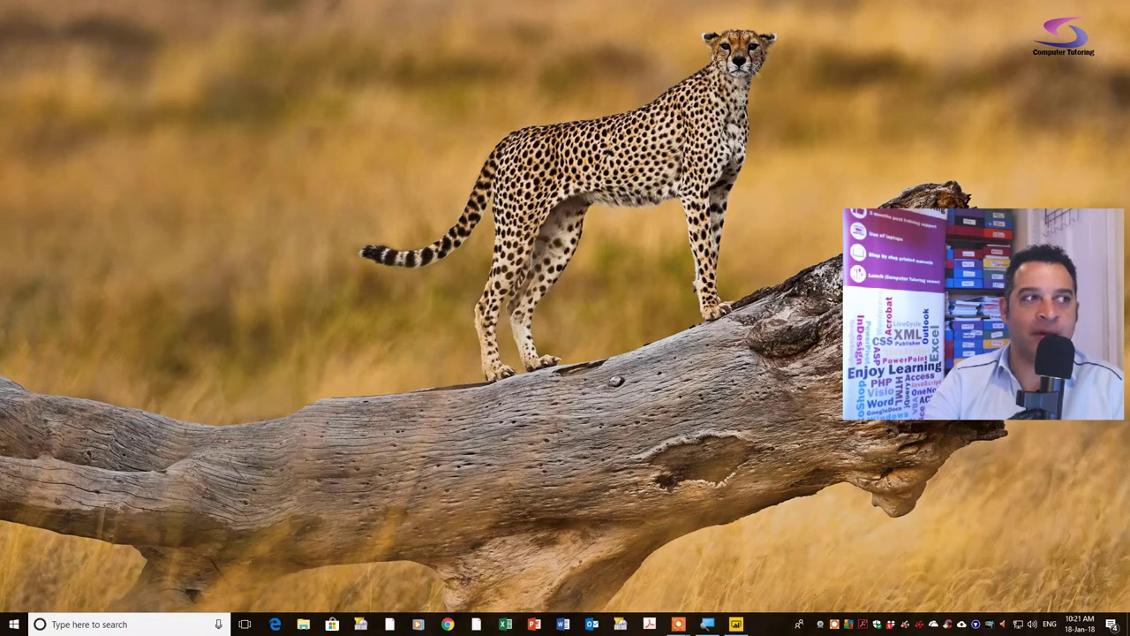
{"action": "right_click", "coordinate": [621, 145]}
{"action": "left_click", "coordinate": [336, 144]}
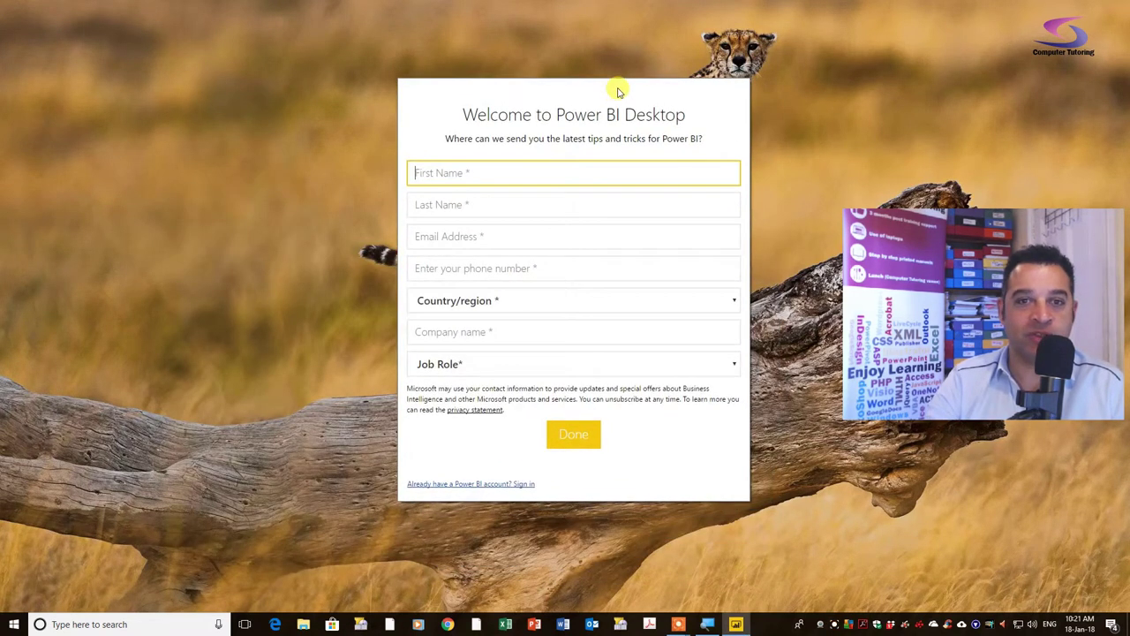
{"action": "left_click", "coordinate": [618, 91]}
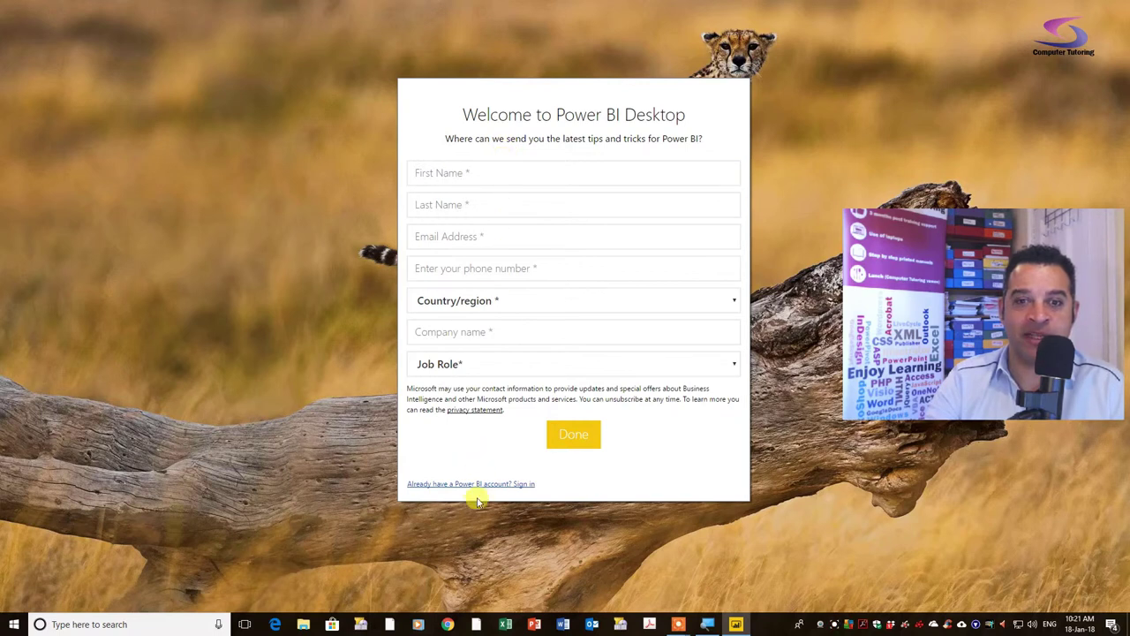